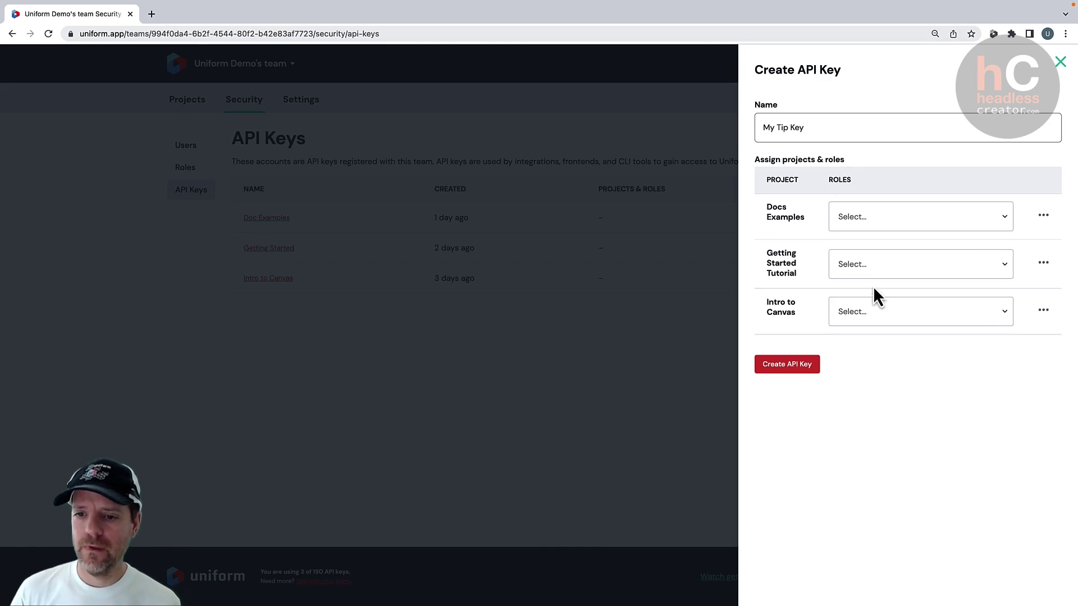
Create the API key named My Tip Key without assigning any project roles and dismiss the display of its key value
{"action": "left_click", "coordinate": [790, 366]}
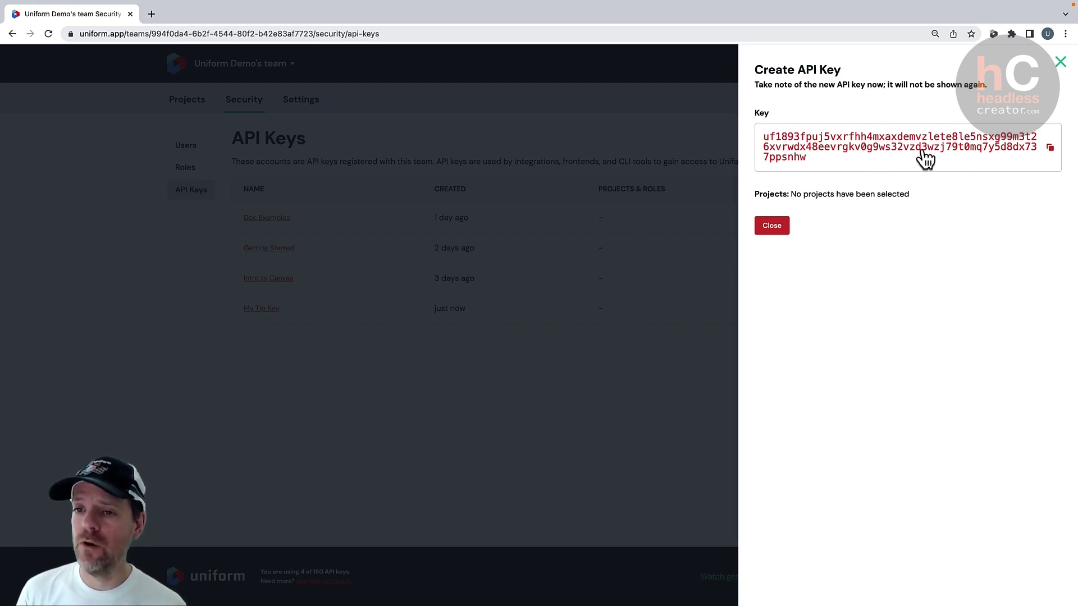
{"action": "left_click", "coordinate": [877, 155]}
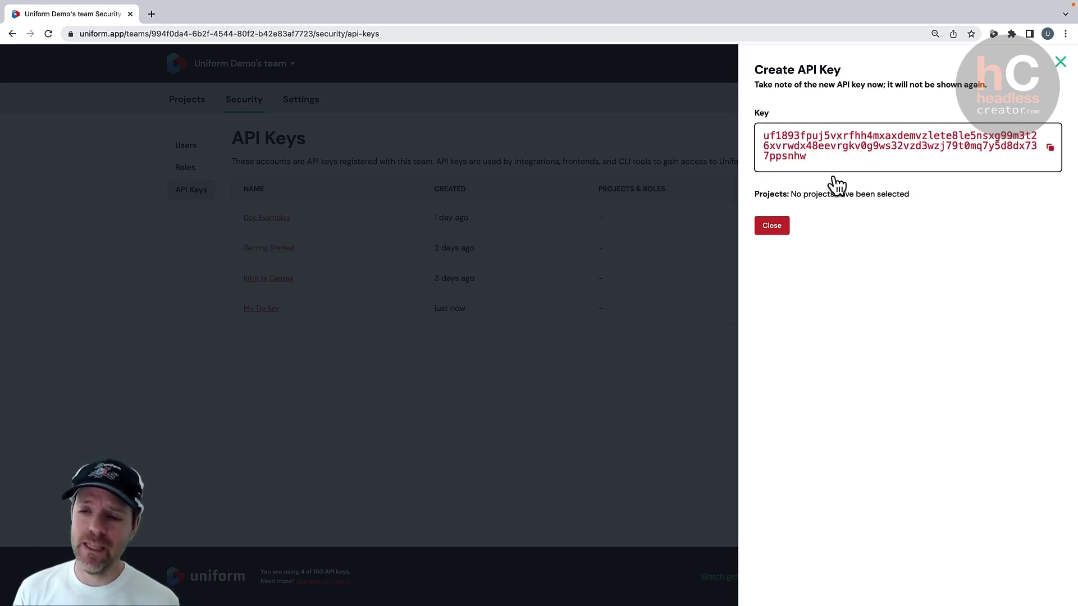
{"action": "left_click", "coordinate": [776, 230]}
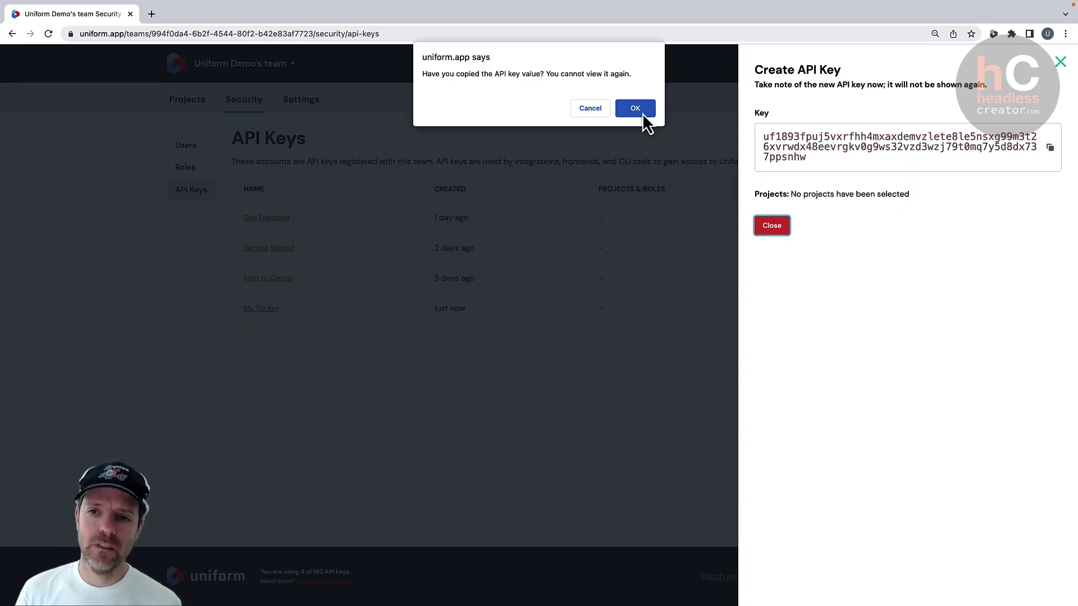
{"action": "left_click", "coordinate": [635, 108]}
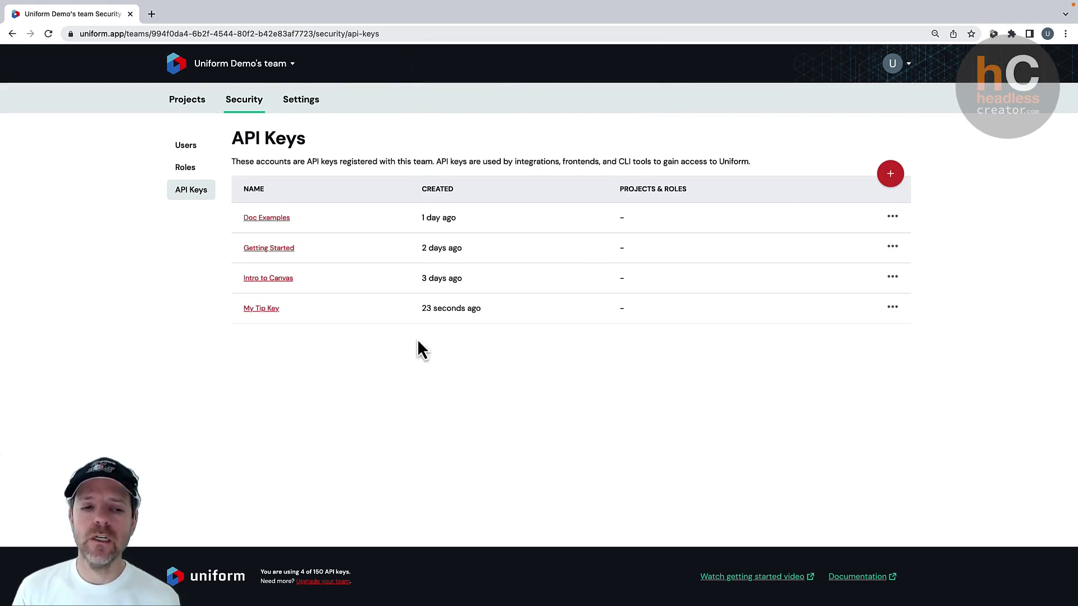
Switch the Docs Examples project of My Tip Key to custom permissions
{"action": "left_click", "coordinate": [261, 310]}
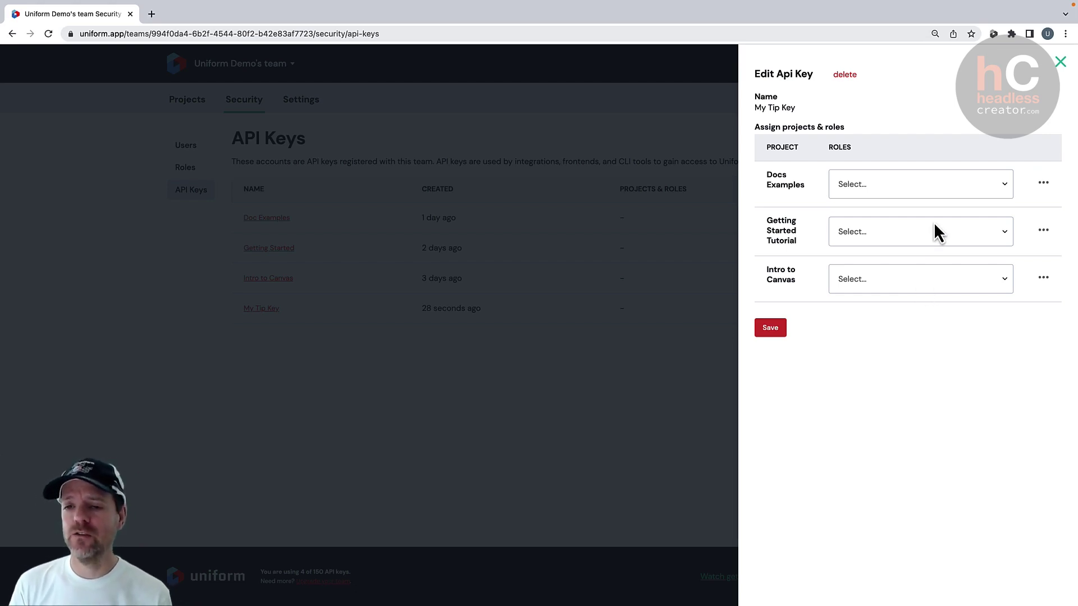
{"action": "left_click", "coordinate": [938, 190]}
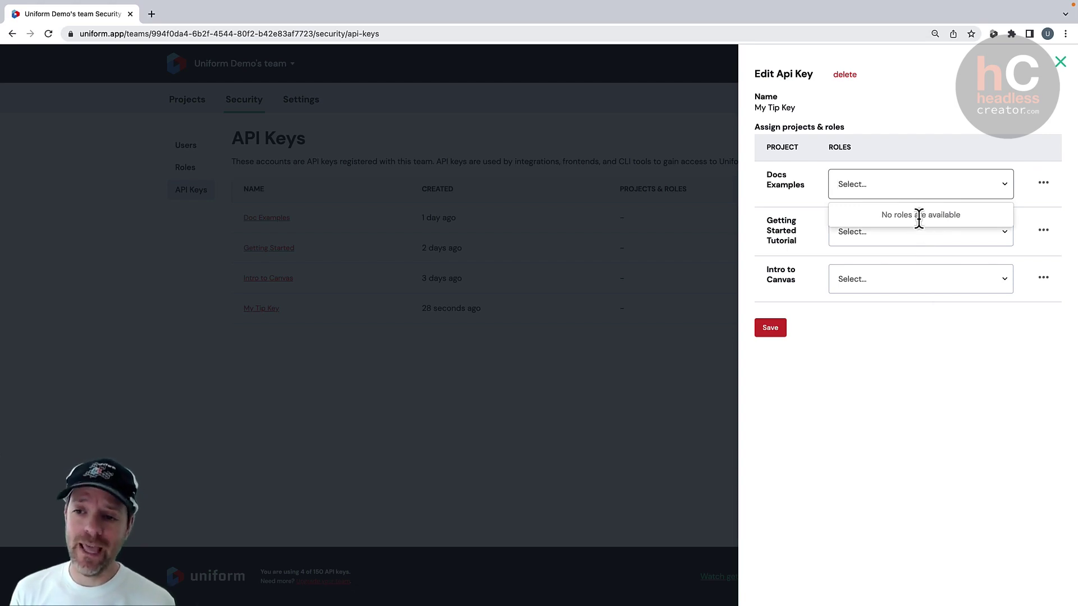
{"action": "left_click", "coordinate": [1040, 188]}
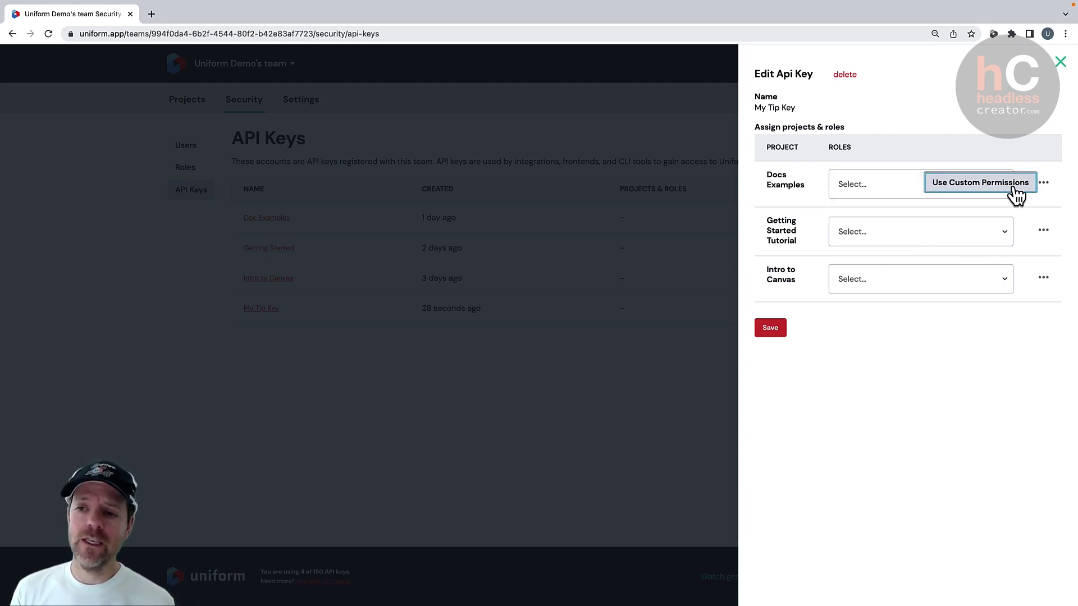
{"action": "left_click", "coordinate": [1014, 186]}
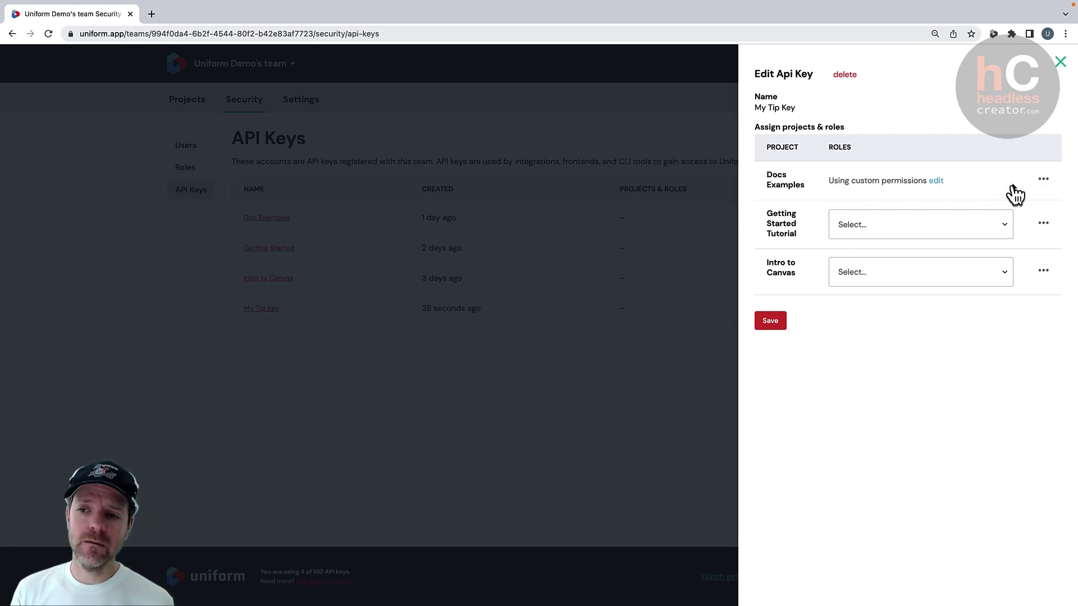
Edit the custom permission set of Docs Examples for My Tip Key and apply it
{"action": "left_click", "coordinate": [936, 185]}
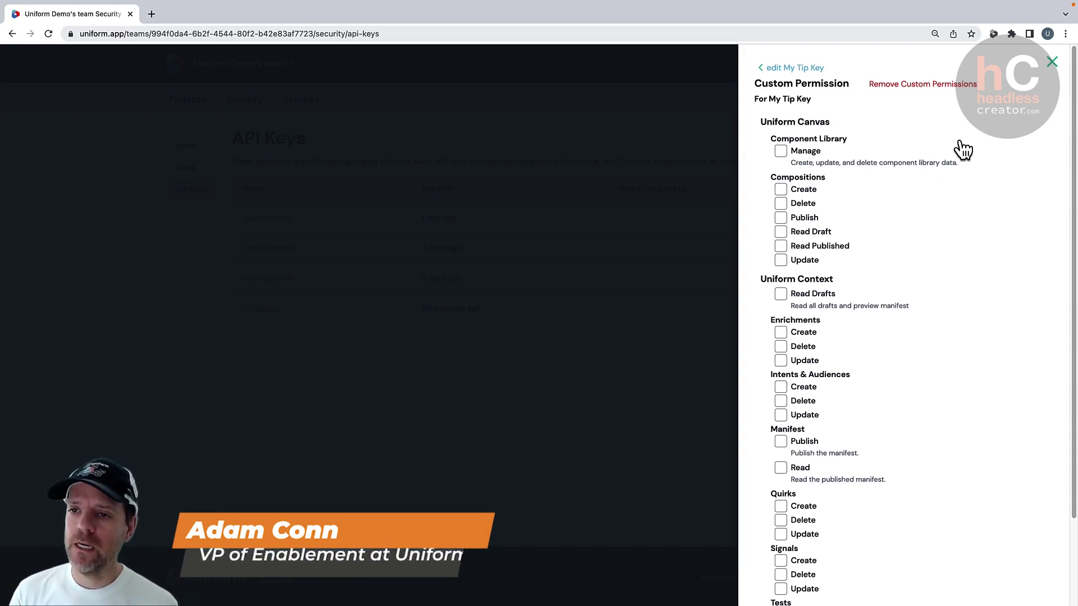
{"action": "scroll", "coordinate": [910, 309], "scroll_direction": "down", "scroll_amount": 3}
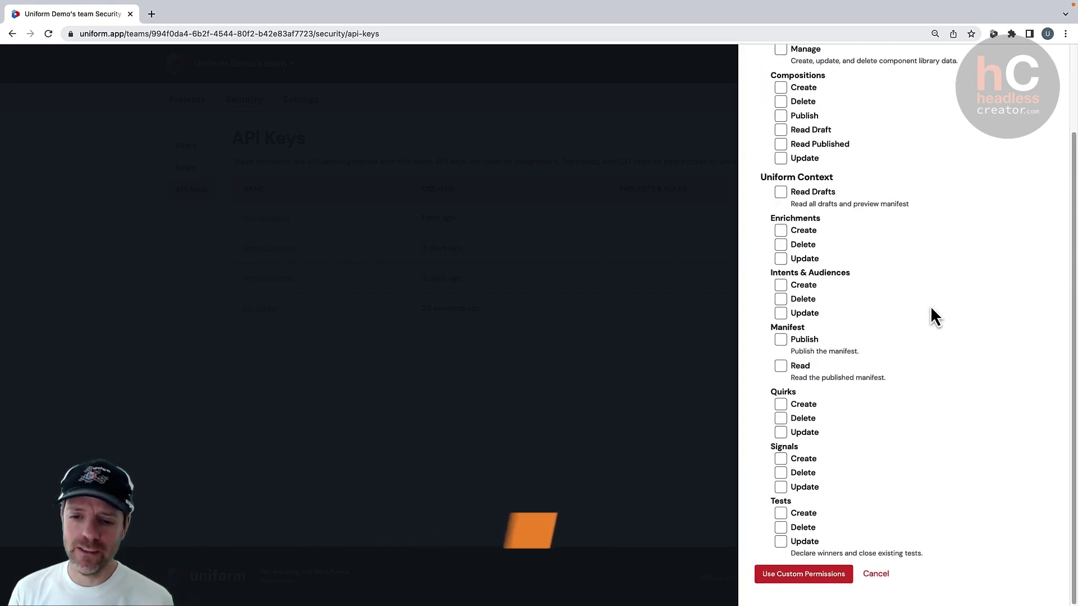
{"action": "left_click", "coordinate": [781, 259]}
{"action": "left_click", "coordinate": [807, 581]}
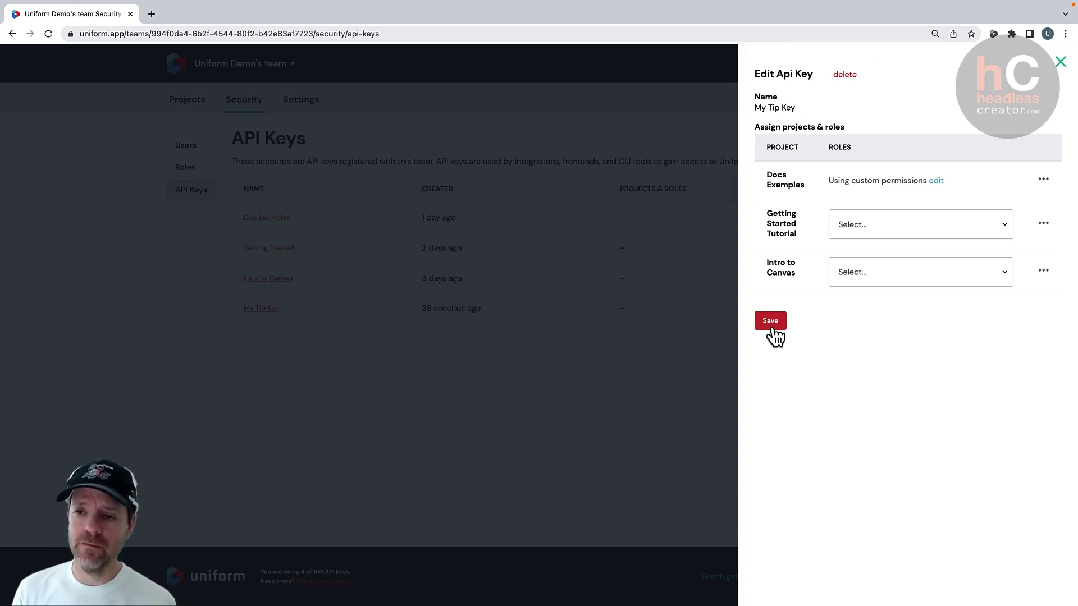
Remove the custom permissions from the Docs Examples project and save My Tip Key
{"action": "left_click", "coordinate": [1044, 181]}
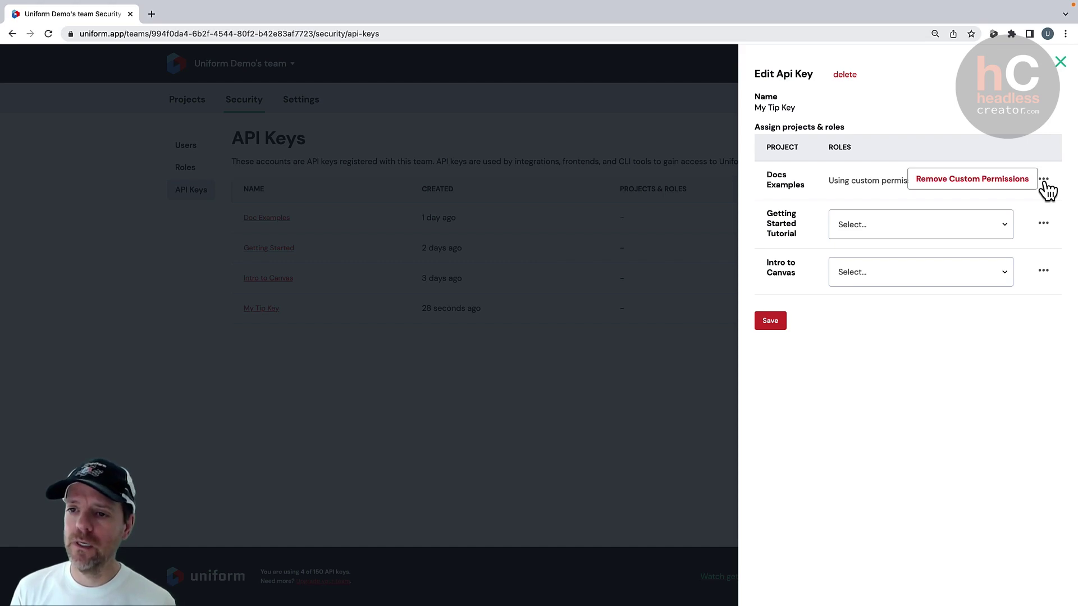
{"action": "left_click", "coordinate": [982, 180]}
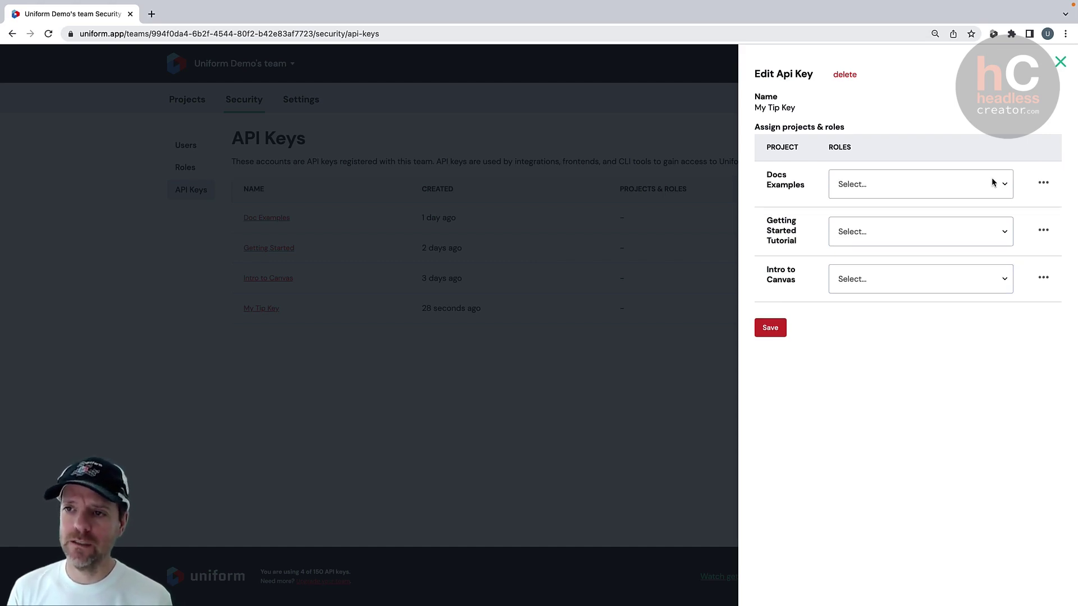
{"action": "left_click", "coordinate": [771, 332]}
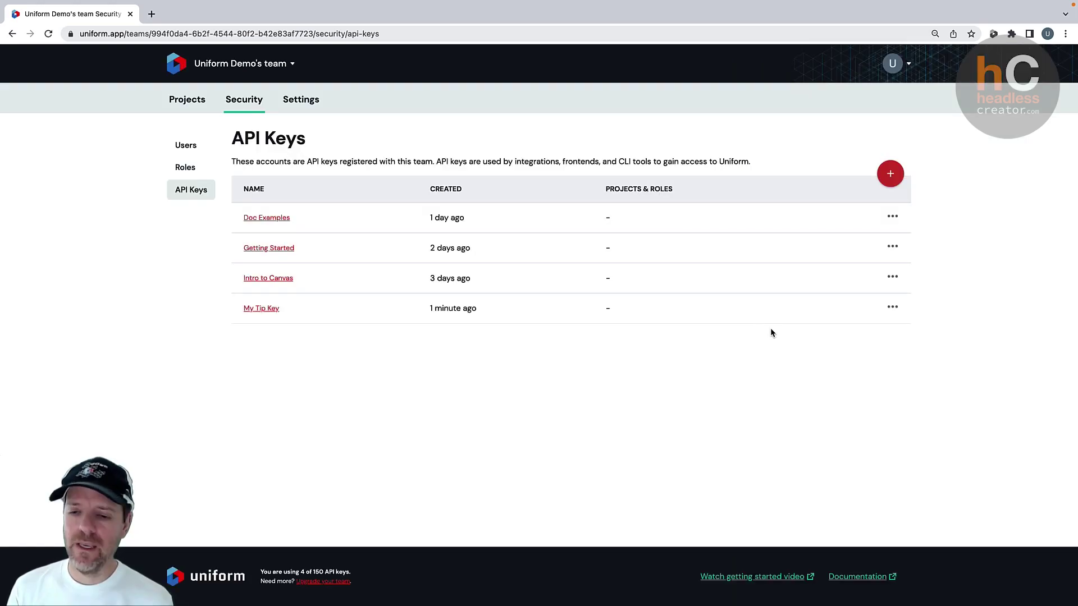
Start a new team security role and name it Admin
{"action": "left_click", "coordinate": [191, 178]}
{"action": "left_click", "coordinate": [892, 156]}
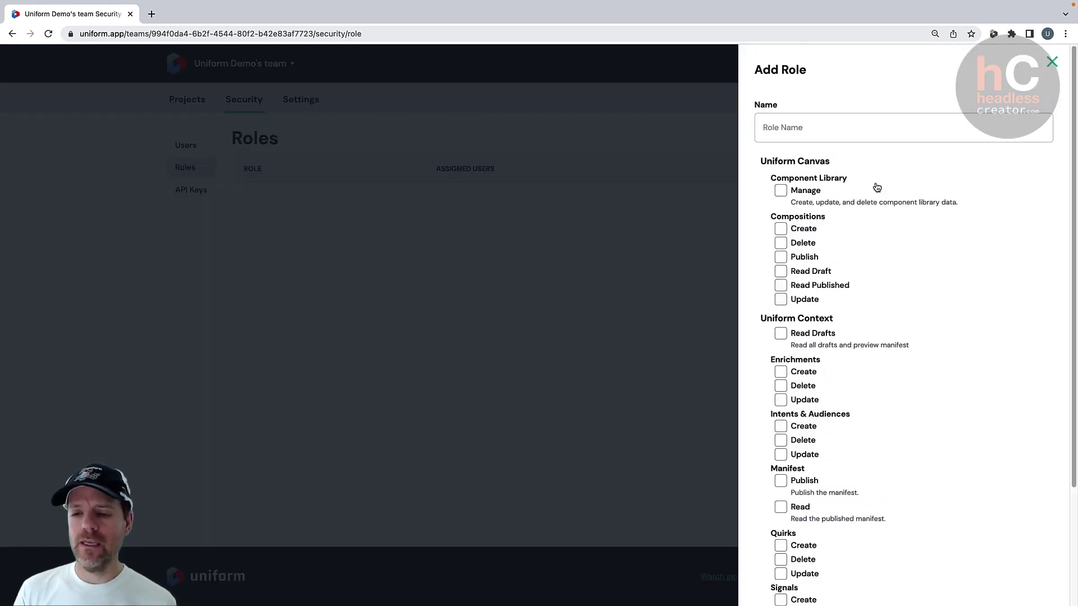
{"action": "left_click", "coordinate": [803, 134]}
{"action": "type", "text": "Admin"}
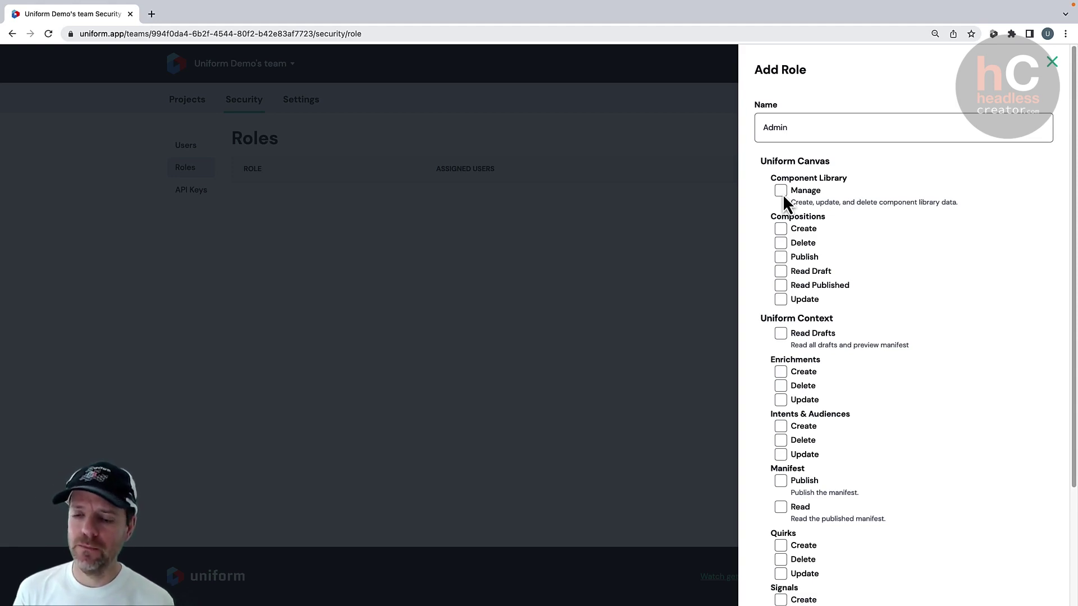
Try toggling the Compositions permissions of the Admin role, both as a whole group and one by one, leaving all cleared
{"action": "left_click", "coordinate": [804, 220]}
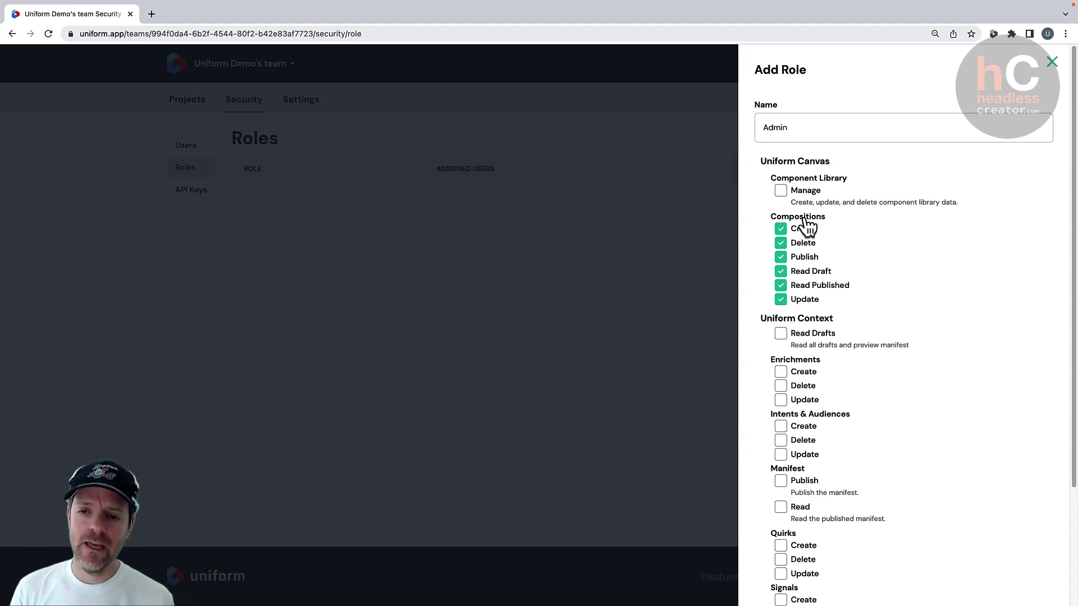
{"action": "left_click", "coordinate": [803, 220]}
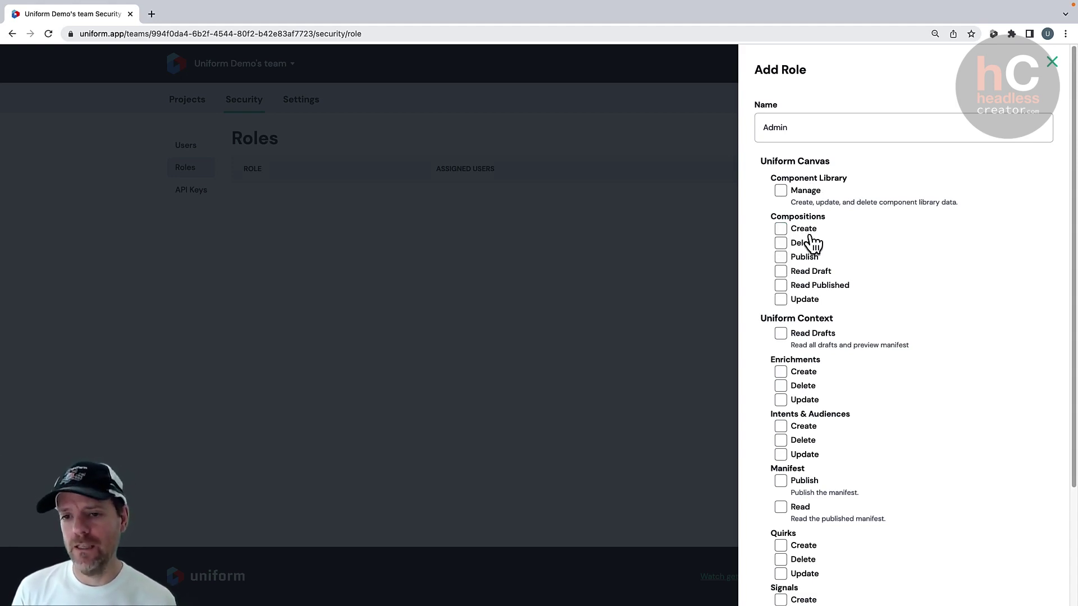
{"action": "left_click", "coordinate": [781, 229]}
{"action": "left_click", "coordinate": [781, 257]}
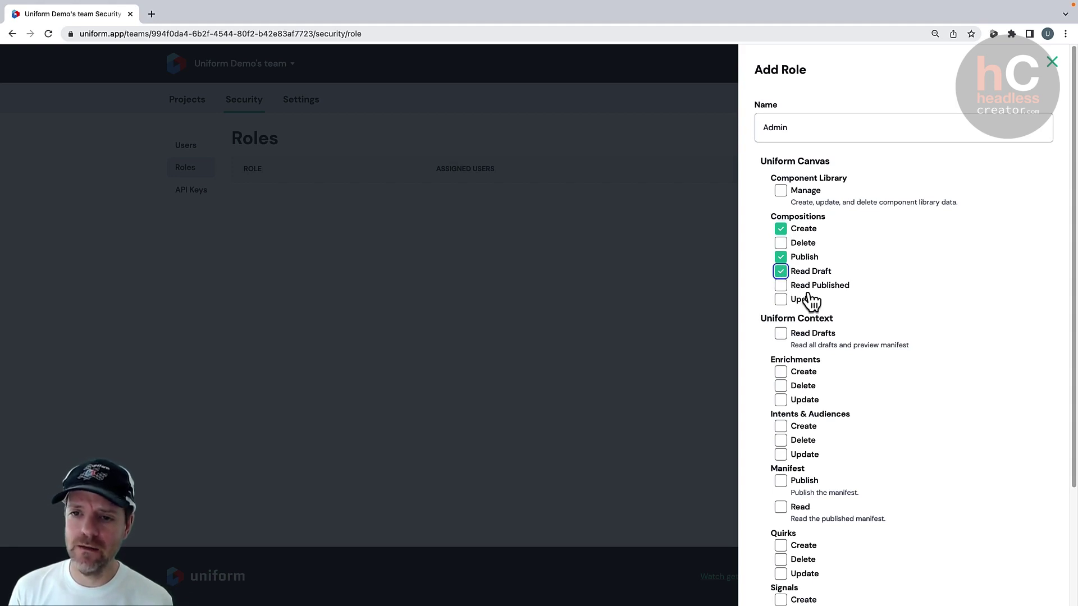
{"action": "left_click", "coordinate": [807, 220]}
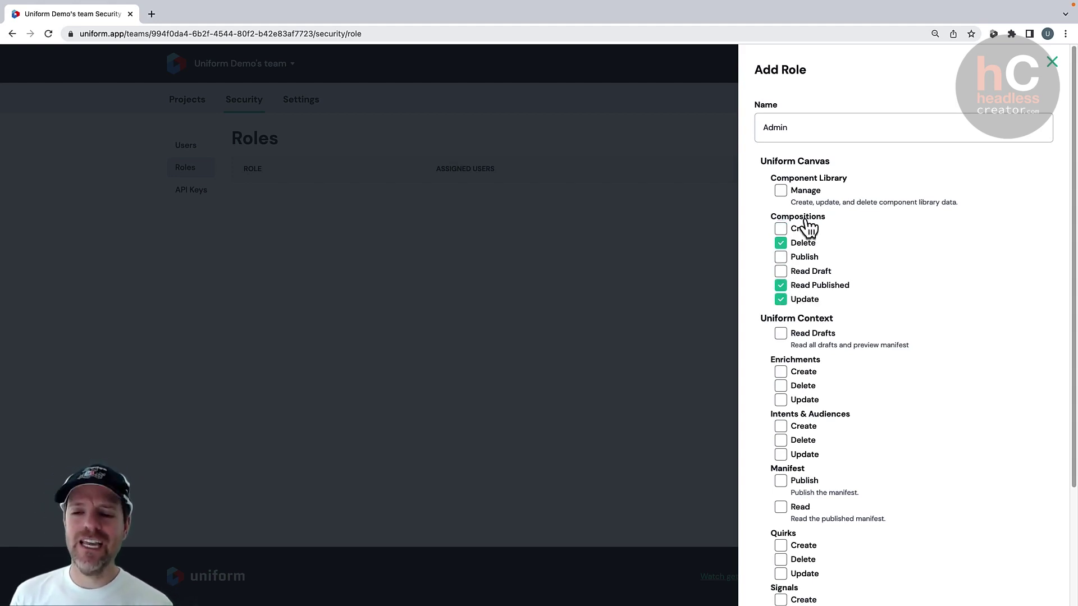
{"action": "left_click", "coordinate": [780, 285]}
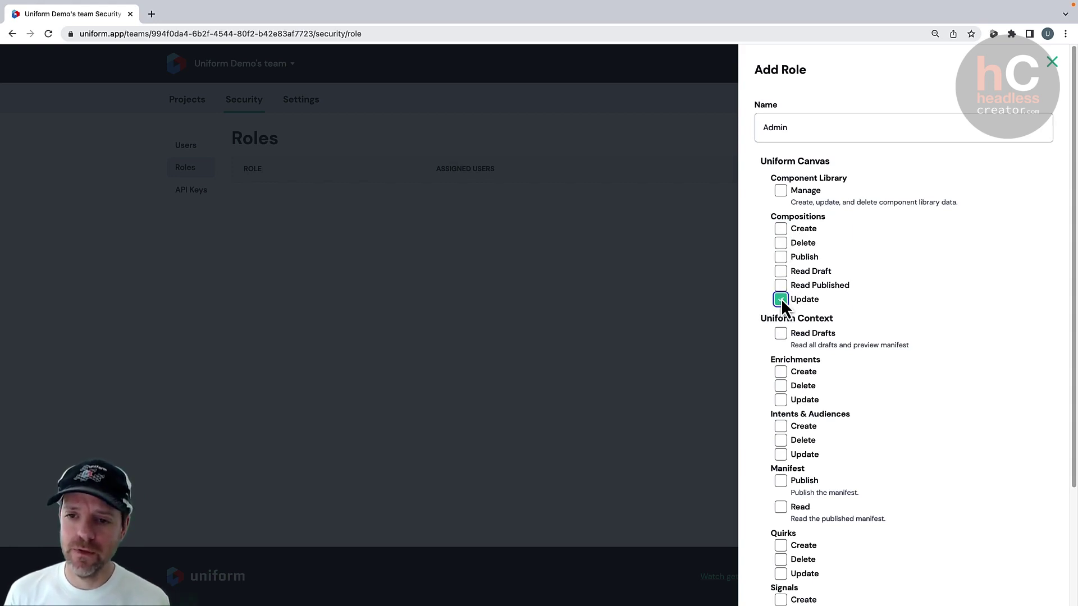
{"action": "left_click", "coordinate": [780, 299]}
{"action": "left_click", "coordinate": [814, 217]}
{"action": "left_click", "coordinate": [808, 217]}
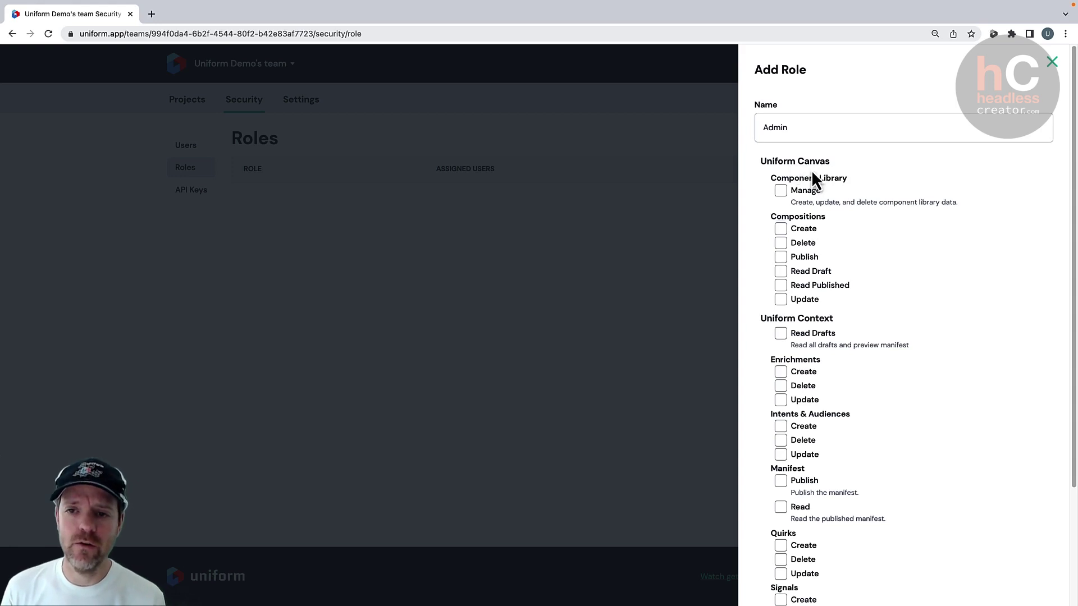
Try switching all Uniform Canvas permissions and all Uniform Context permissions of the Admin role on and off again
{"action": "left_click", "coordinate": [796, 164]}
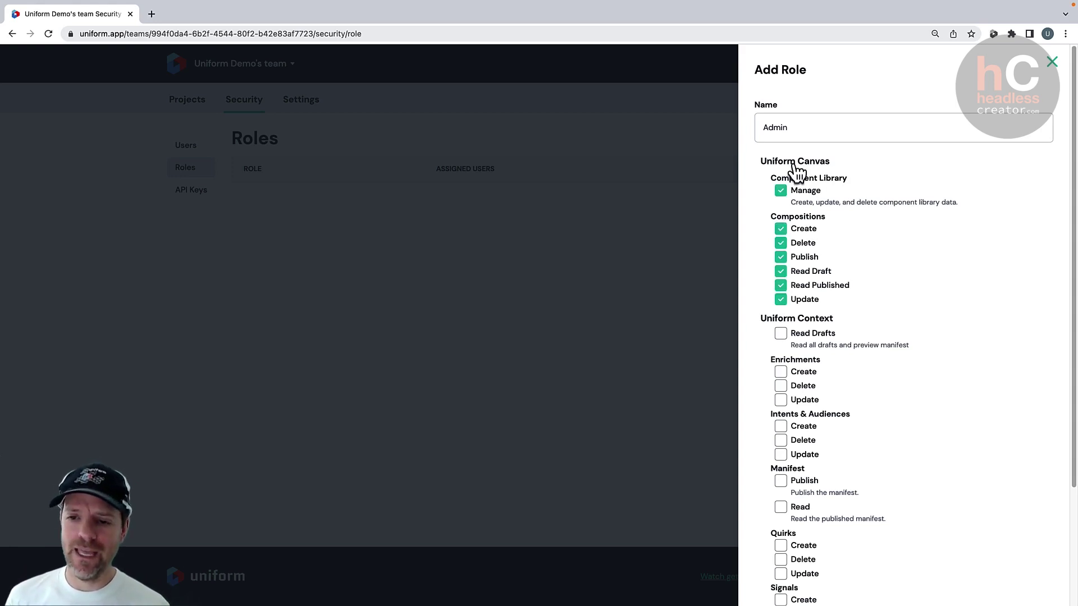
{"action": "left_click", "coordinate": [794, 164]}
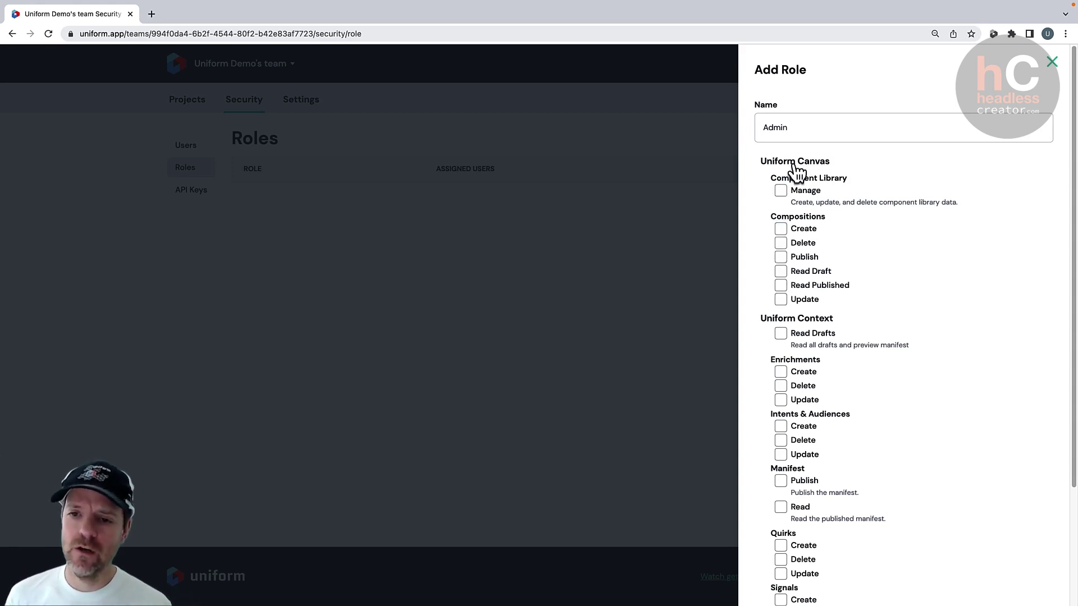
{"action": "left_click", "coordinate": [813, 324]}
{"action": "scroll", "coordinate": [922, 326], "scroll_direction": "down", "scroll_amount": 1}
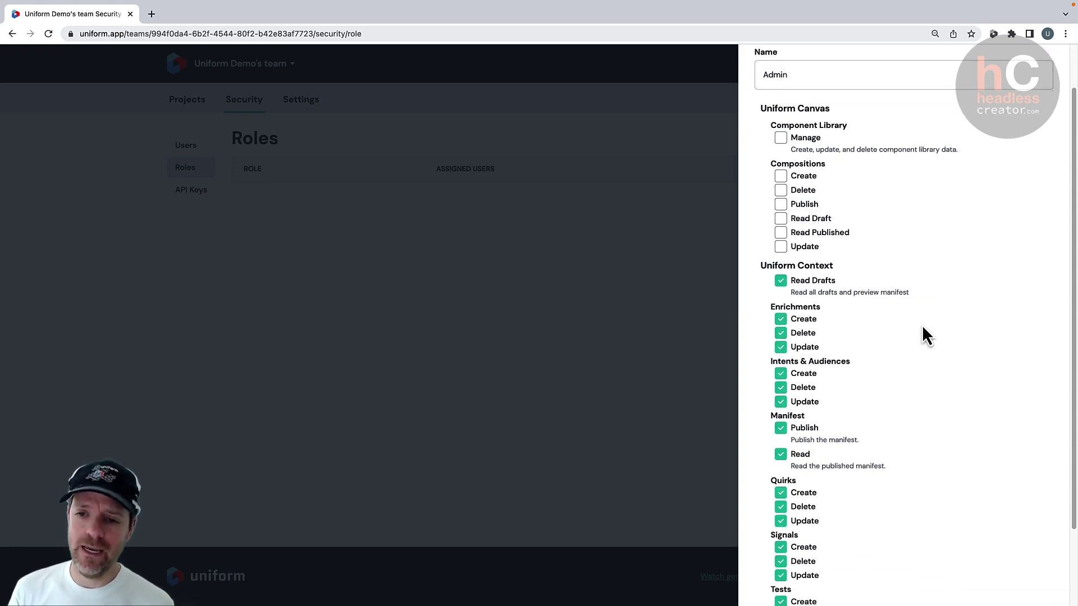
{"action": "left_click", "coordinate": [804, 270]}
Add the Admin role with no permissions selected
{"action": "scroll", "coordinate": [864, 286], "scroll_direction": "down", "scroll_amount": 3}
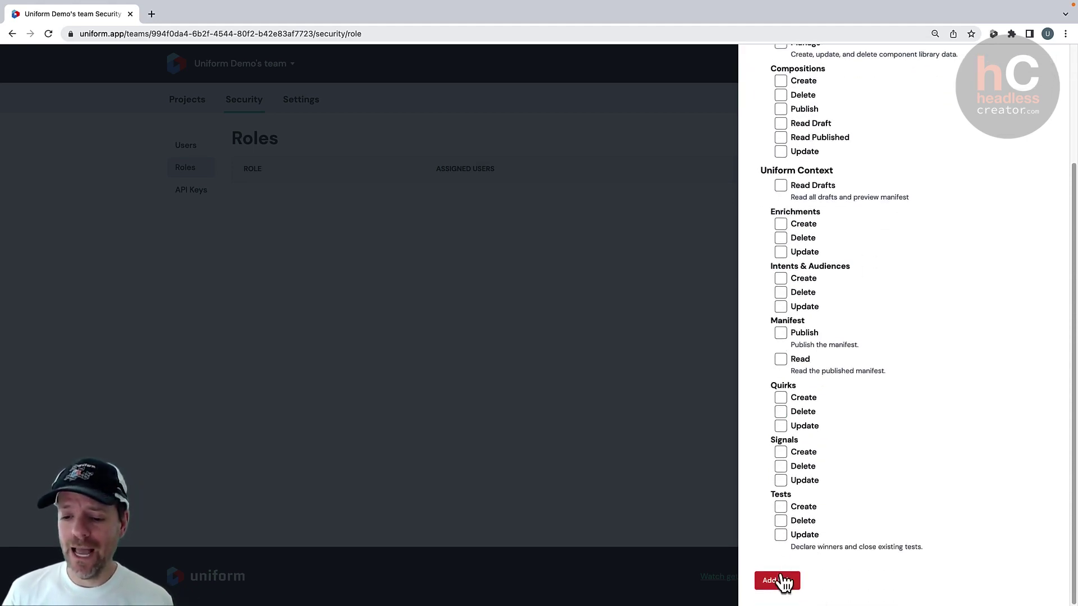
{"action": "left_click", "coordinate": [780, 581]}
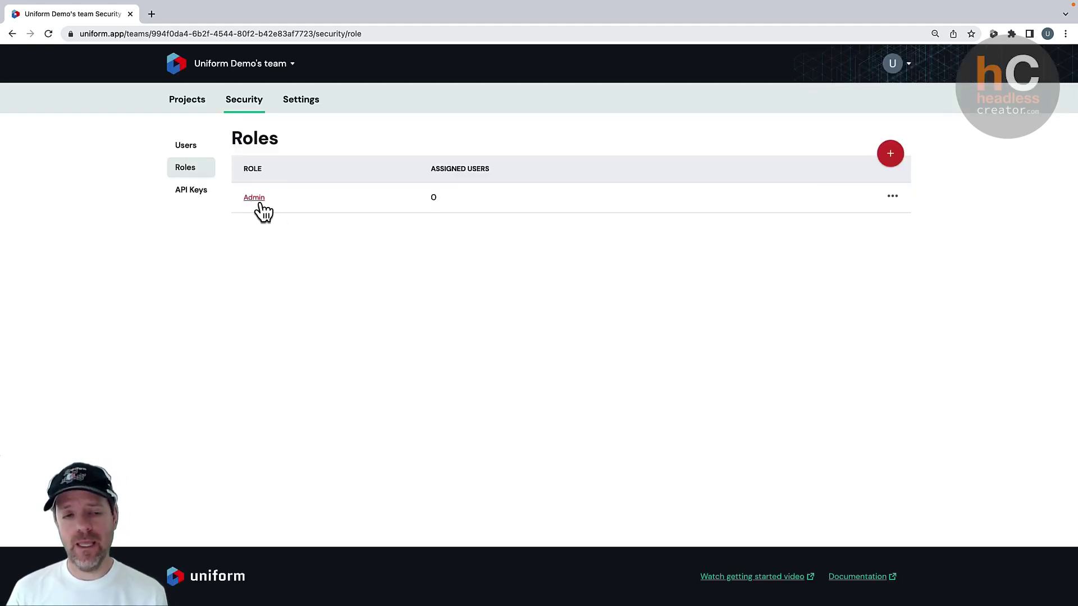
Start another new role and name it Read Only
{"action": "left_click", "coordinate": [890, 153]}
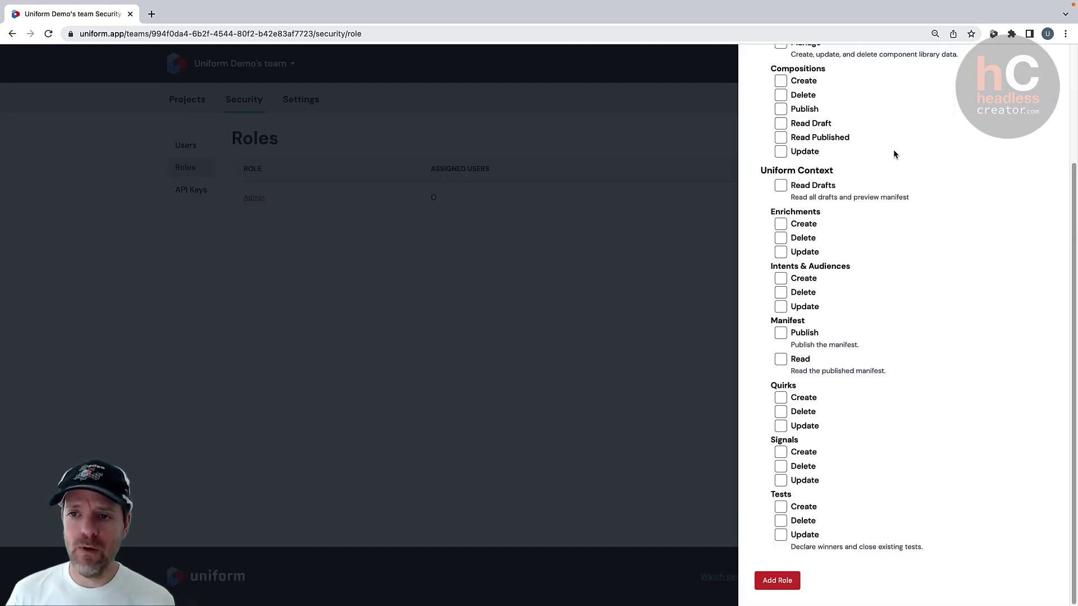
{"action": "scroll", "coordinate": [924, 173], "scroll_direction": "up", "scroll_amount": 4}
{"action": "left_click", "coordinate": [840, 135]}
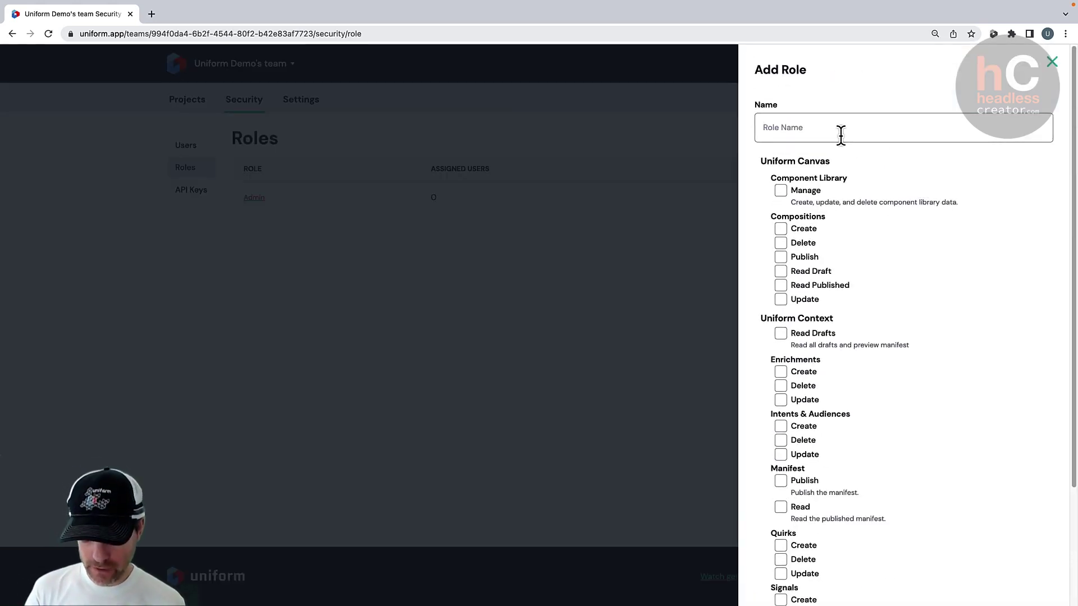
{"action": "type", "text": "Read Only"}
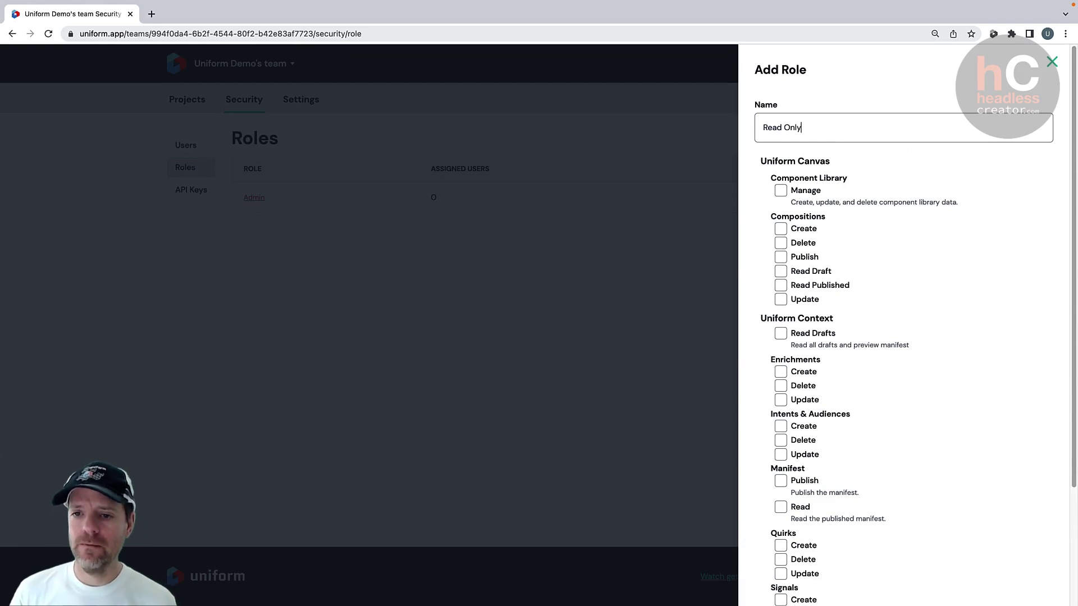
Grant the Read Only role the Compositions permissions Read Draft and Read Published, and add the role
{"action": "left_click", "coordinate": [781, 271]}
{"action": "left_click", "coordinate": [781, 284]}
{"action": "scroll", "coordinate": [882, 331], "scroll_direction": "down", "scroll_amount": 1}
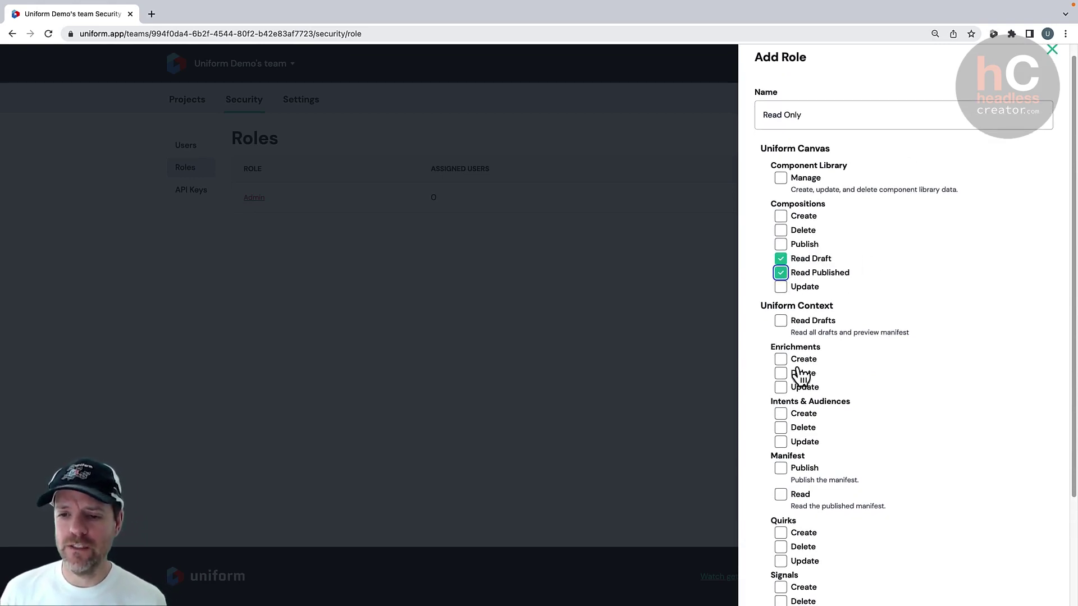
{"action": "scroll", "coordinate": [870, 393], "scroll_direction": "down", "scroll_amount": 5}
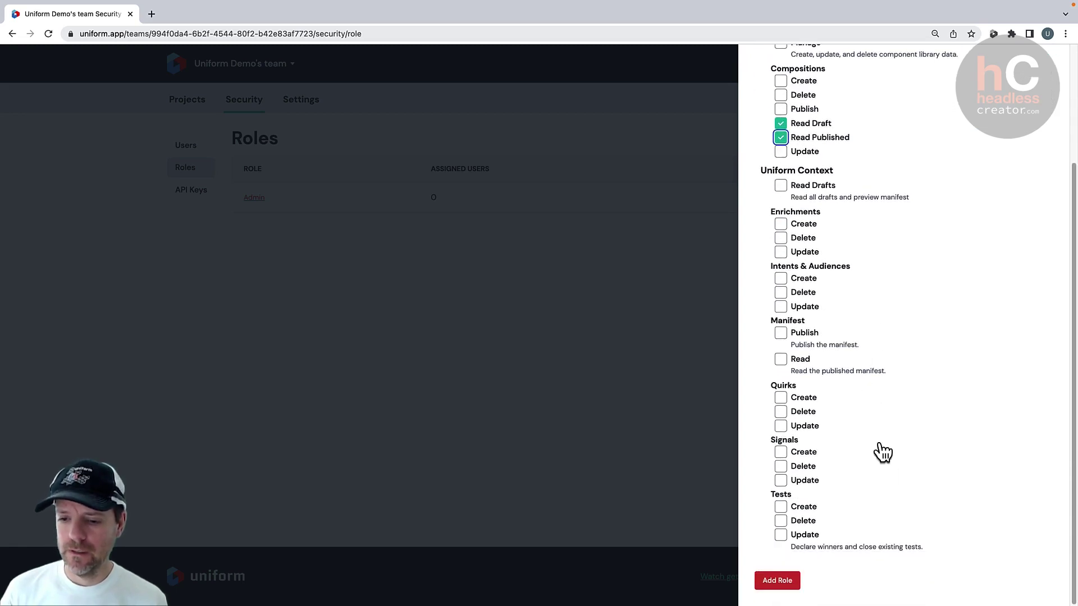
{"action": "left_click", "coordinate": [775, 583]}
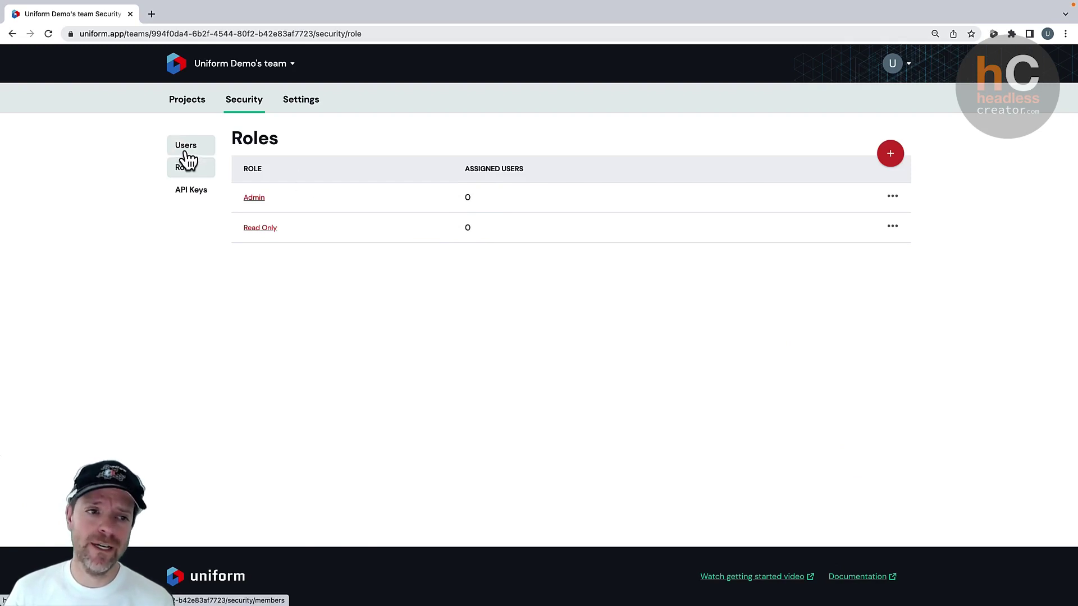
Assign the Admin role for the Docs Examples project to the API key My Tip Key and save it
{"action": "left_click", "coordinate": [196, 206]}
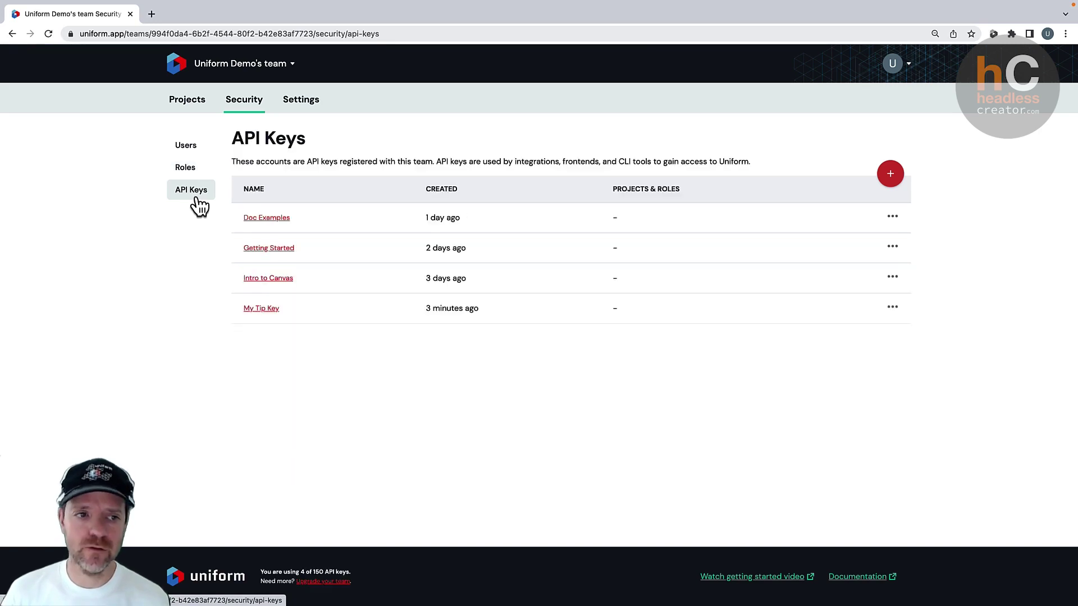
{"action": "left_click", "coordinate": [263, 309]}
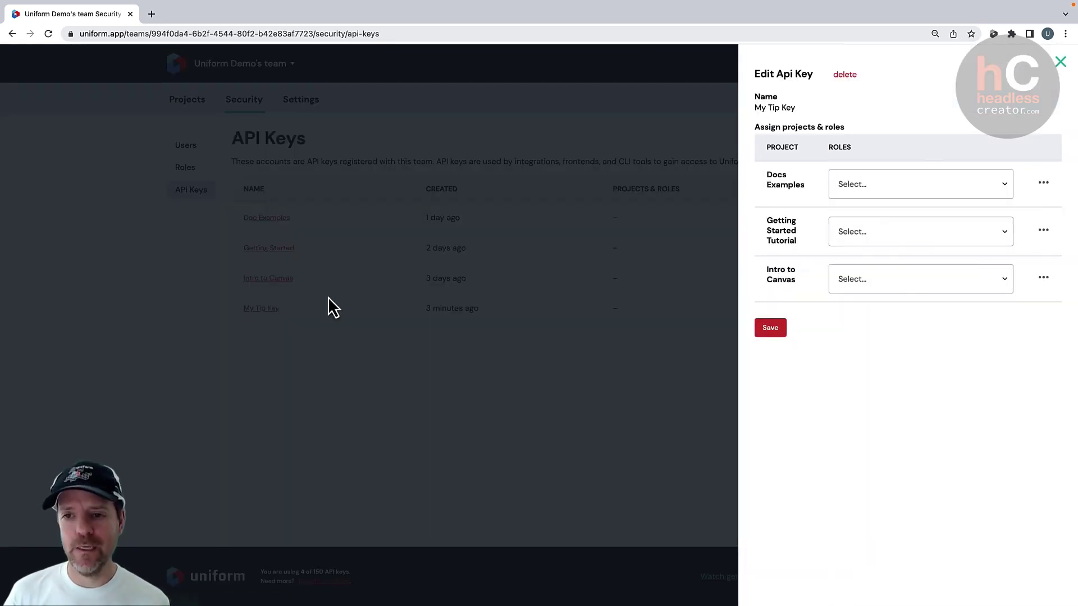
{"action": "left_click", "coordinate": [910, 190]}
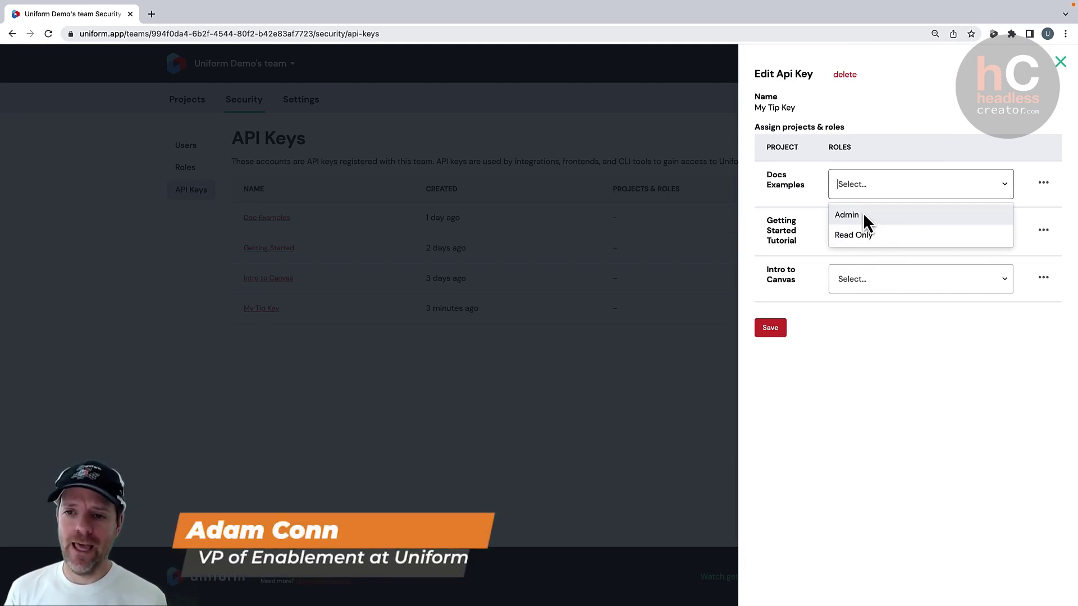
{"action": "left_click", "coordinate": [879, 220]}
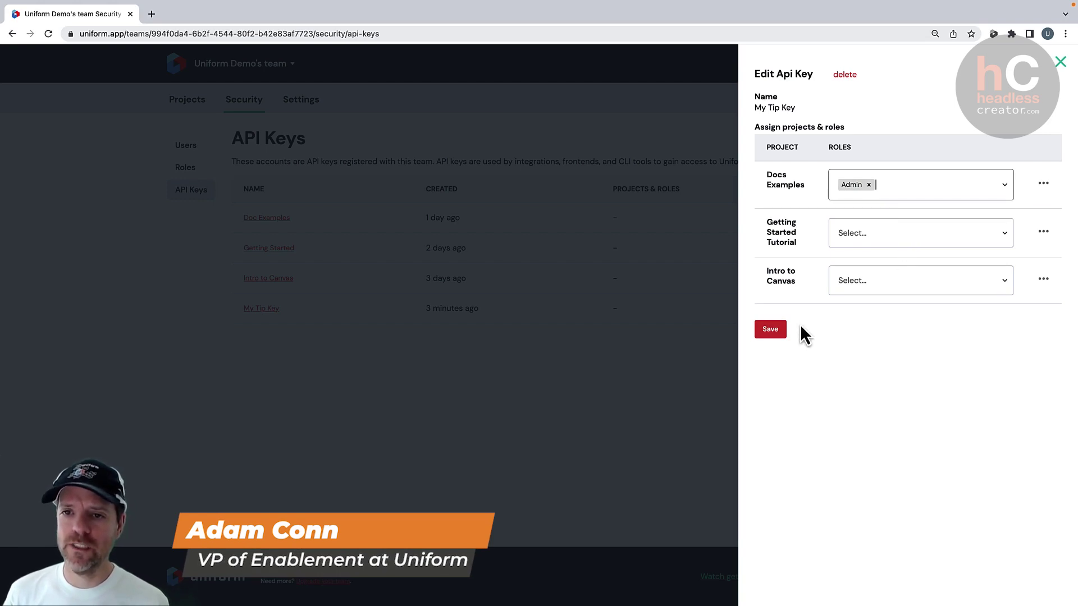
{"action": "left_click", "coordinate": [776, 334]}
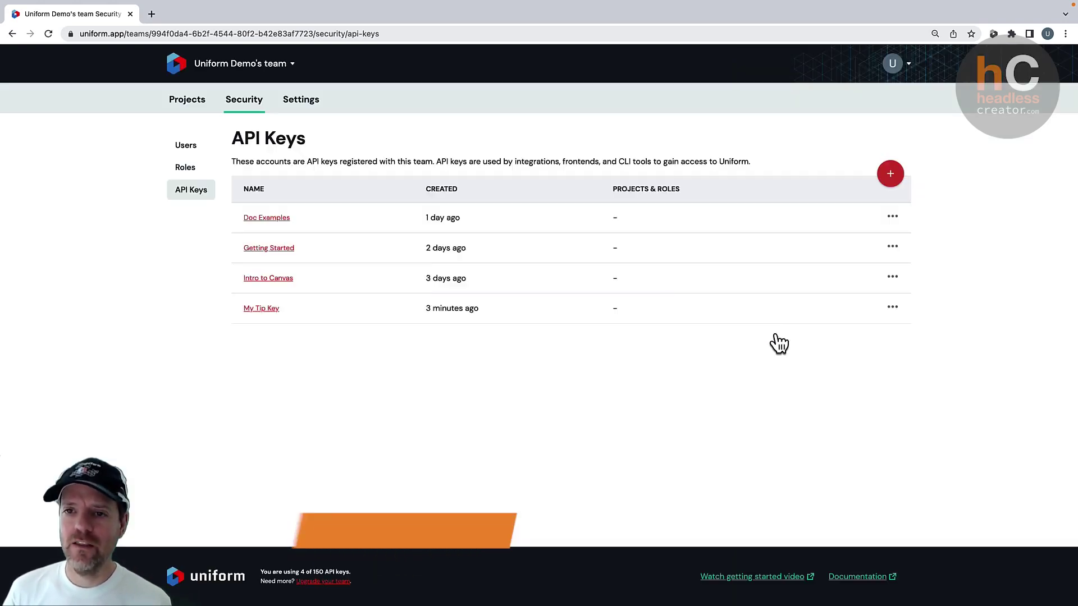